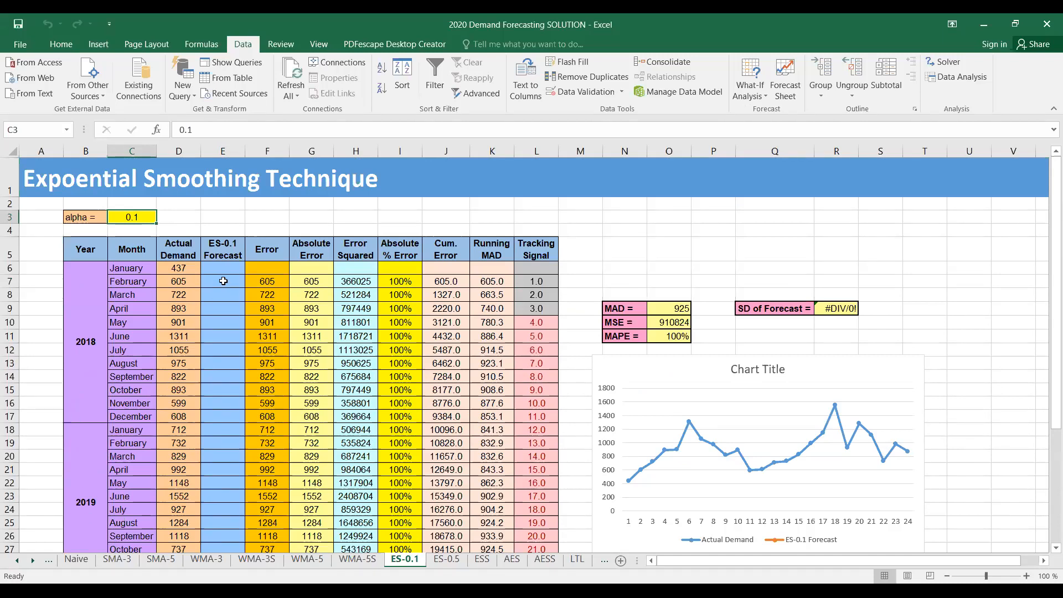
# Set the February ES-0.1 forecast in E7 to =D6, January's demand of 437
pyautogui.click(224, 281)
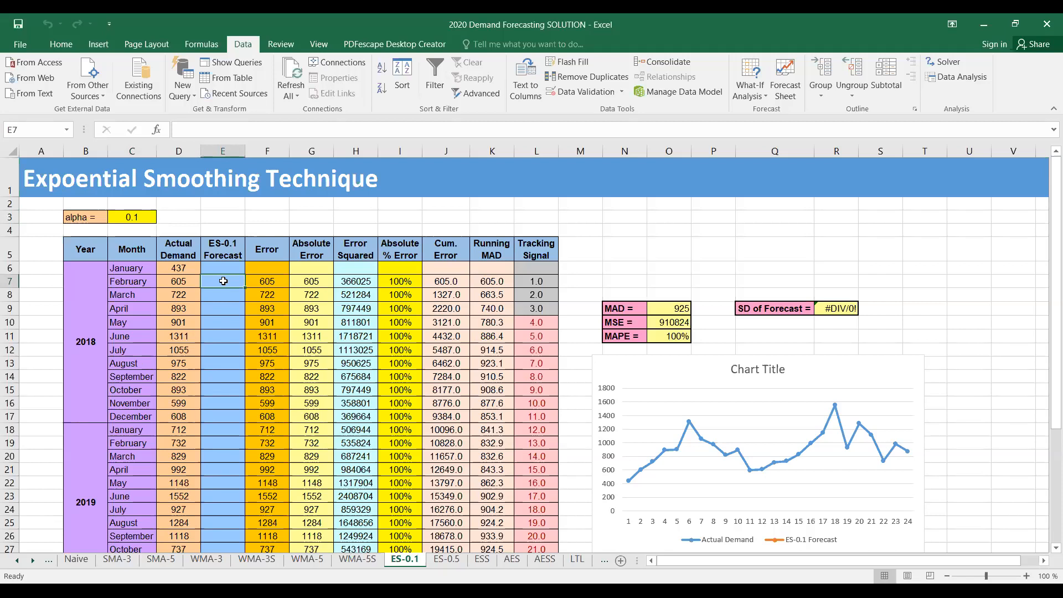
pyautogui.write('=')
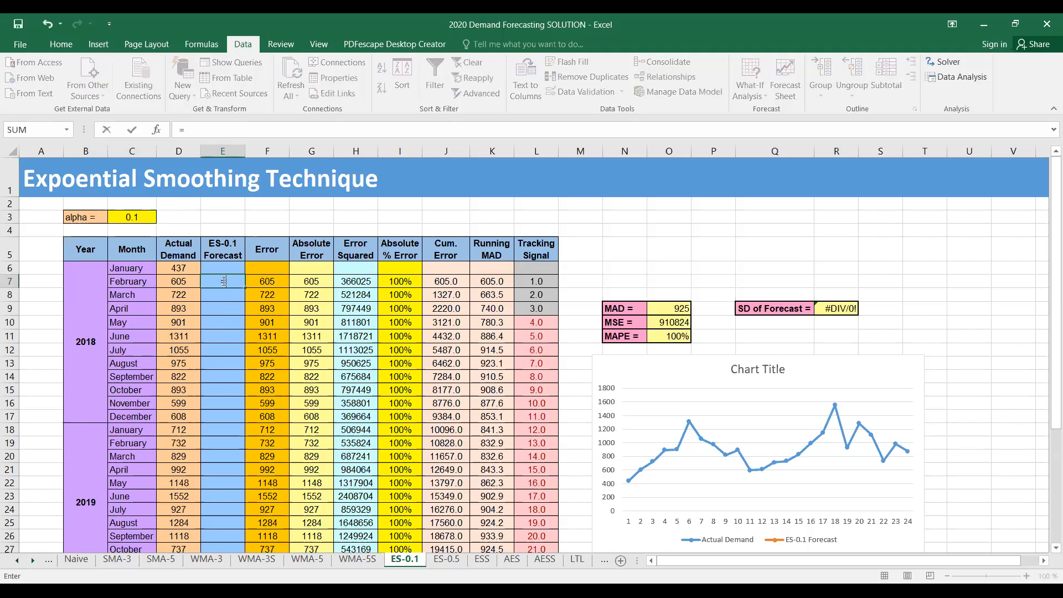
pyautogui.click(183, 267)
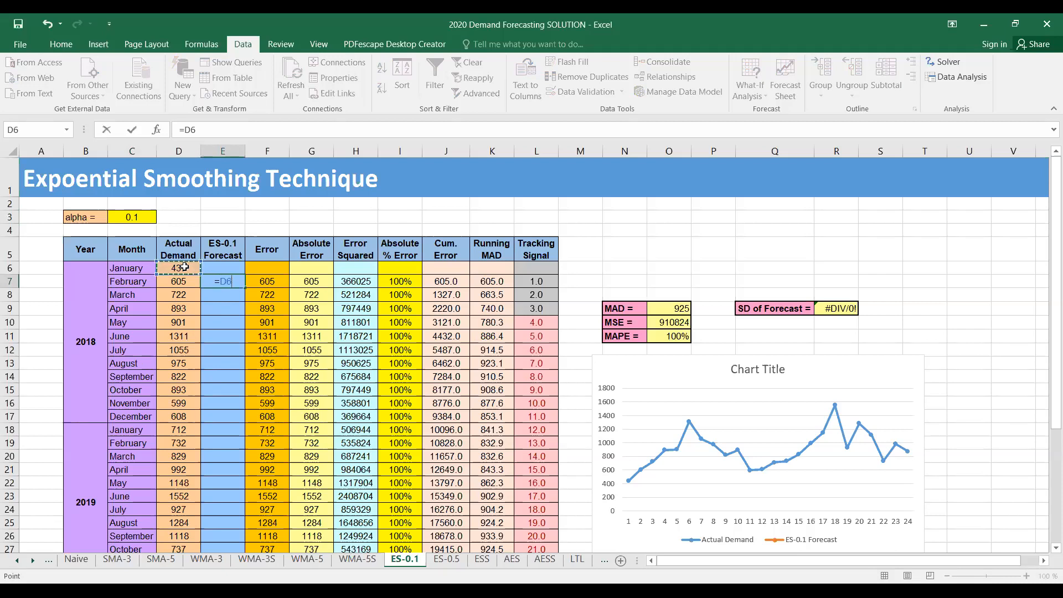
pyautogui.press('Return')
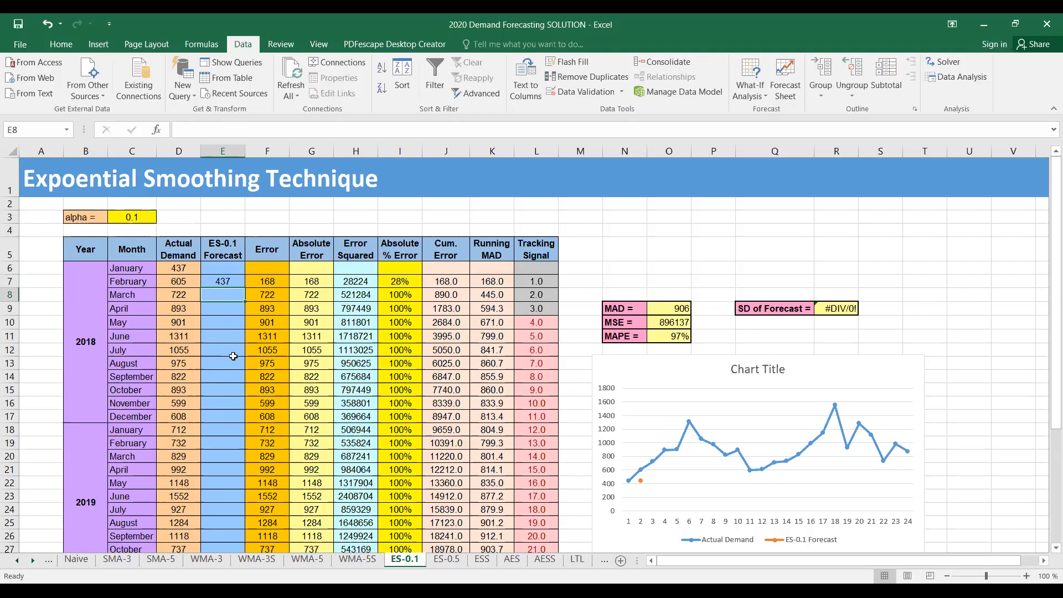
# Build the smoothing formula =C3*D7+(1-C3)*E7 in cell E8
pyautogui.write('=')
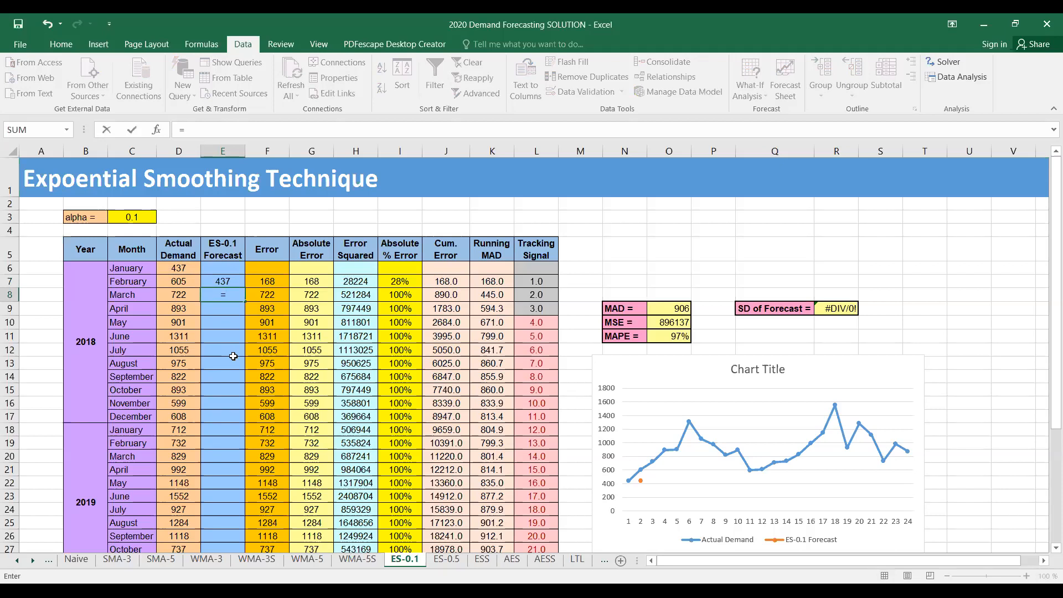
pyautogui.click(133, 216)
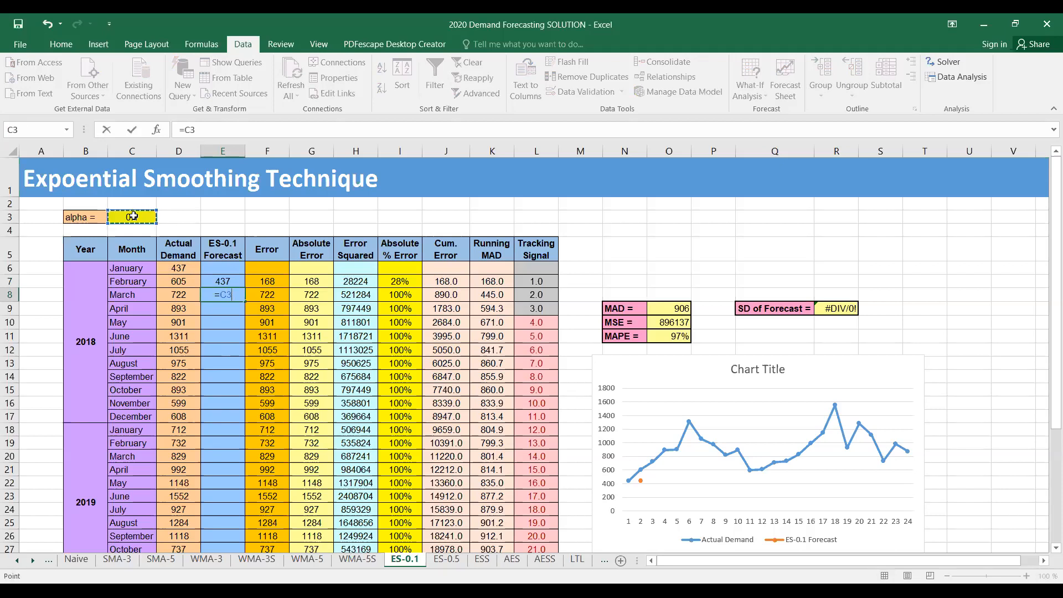
pyautogui.write('*')
pyautogui.click(181, 282)
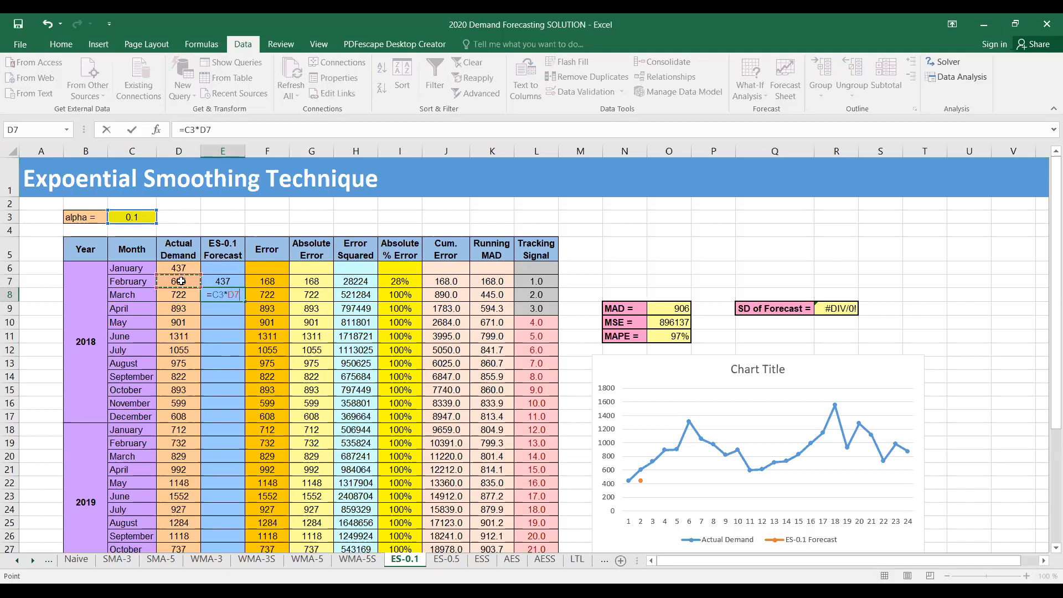
pyautogui.write('+(1-')
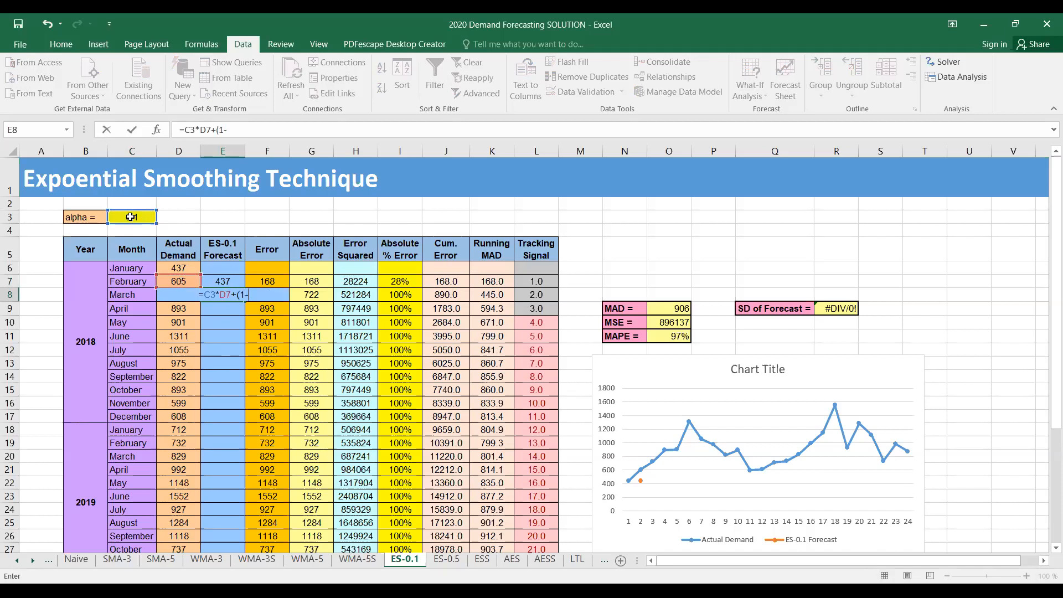
pyautogui.click(129, 216)
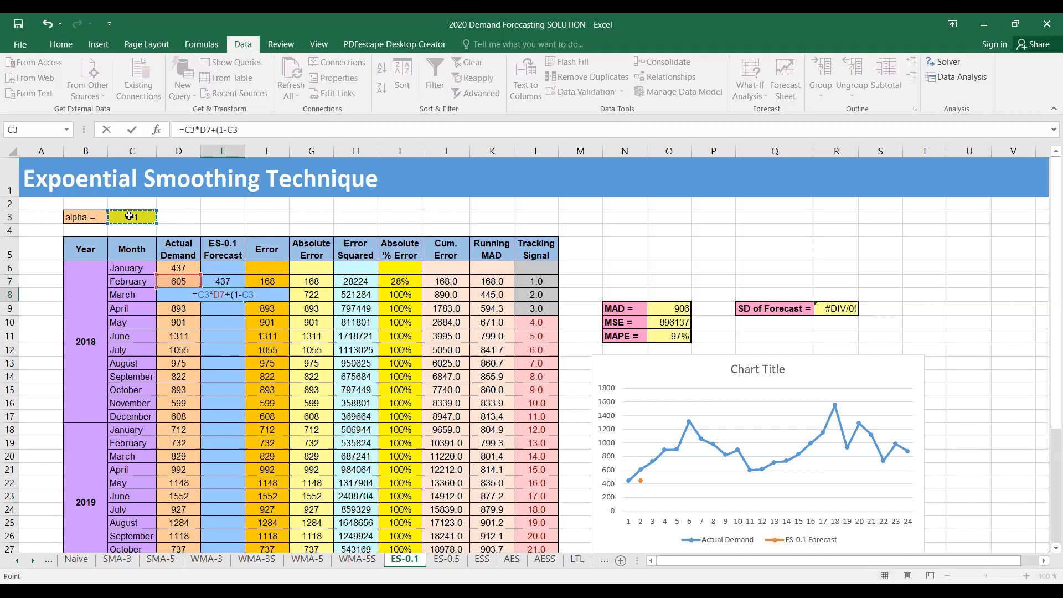
pyautogui.write(')')
pyautogui.write('*')
pyautogui.click(222, 281)
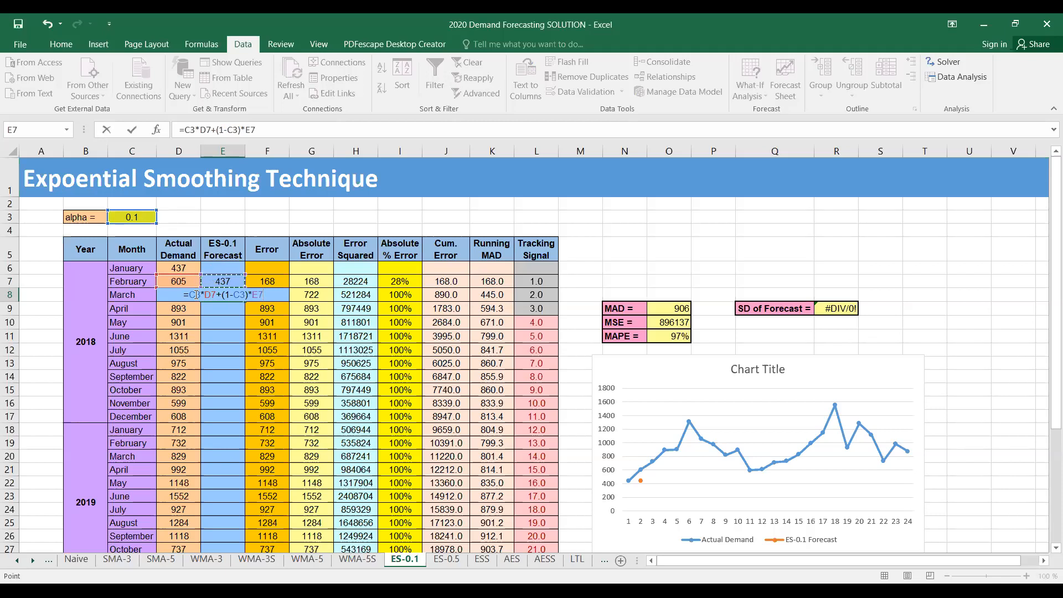
# Make both alpha references absolute ($C$3) and confirm E8's March forecast of 454
pyautogui.click(196, 295)
pyautogui.press('F4')
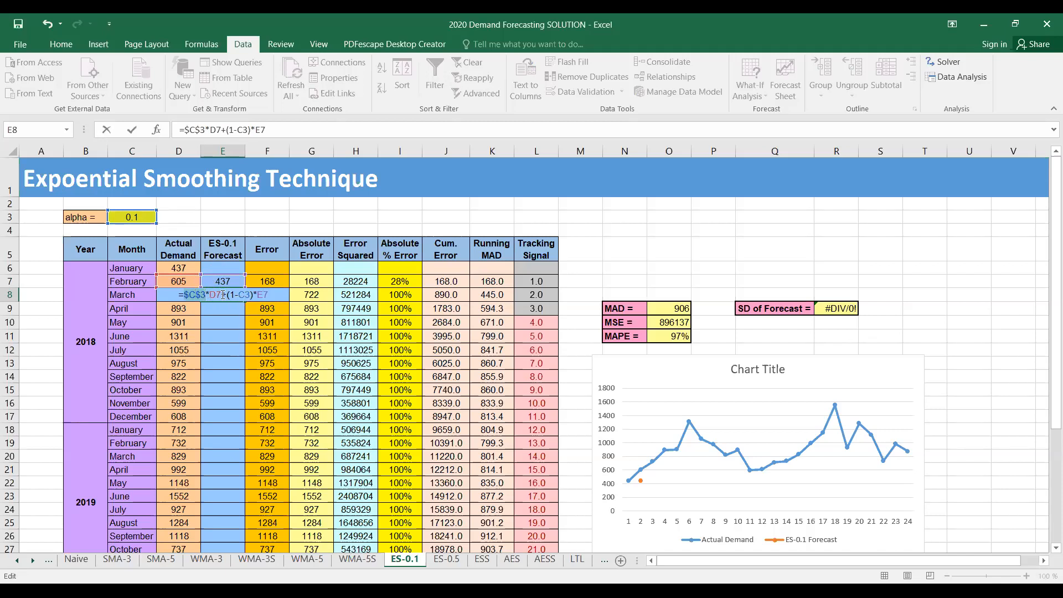
pyautogui.click(245, 294)
pyautogui.press('F4')
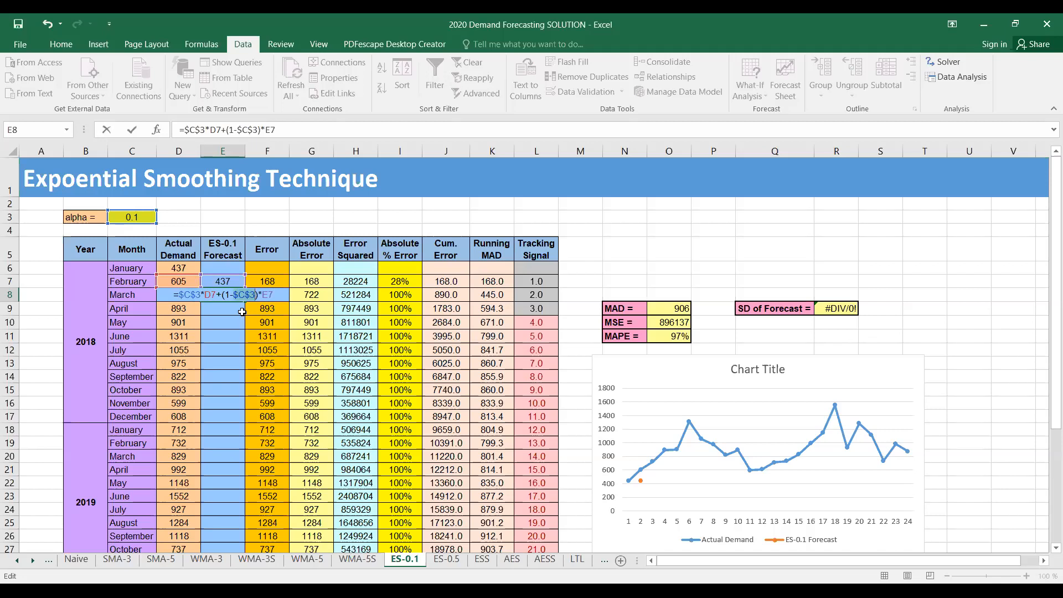
pyautogui.press('Return')
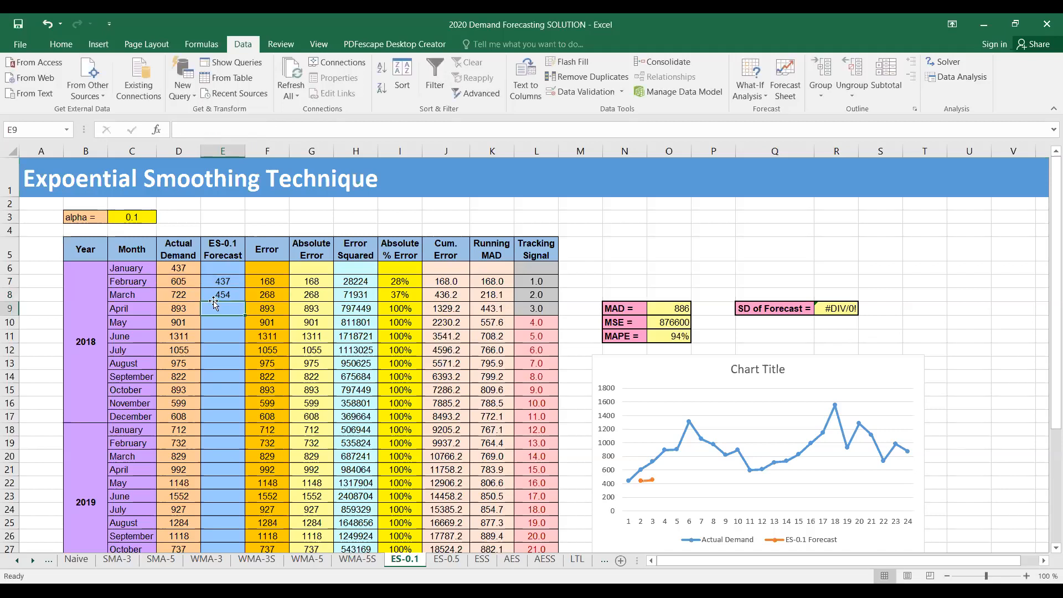
pyautogui.click(231, 296)
# Fill E8's formula down to E30 (January 2020 forecast 917), then go to the ES-0.5 sheet
pyautogui.moveTo(245, 301); pyautogui.dragTo(242, 465)
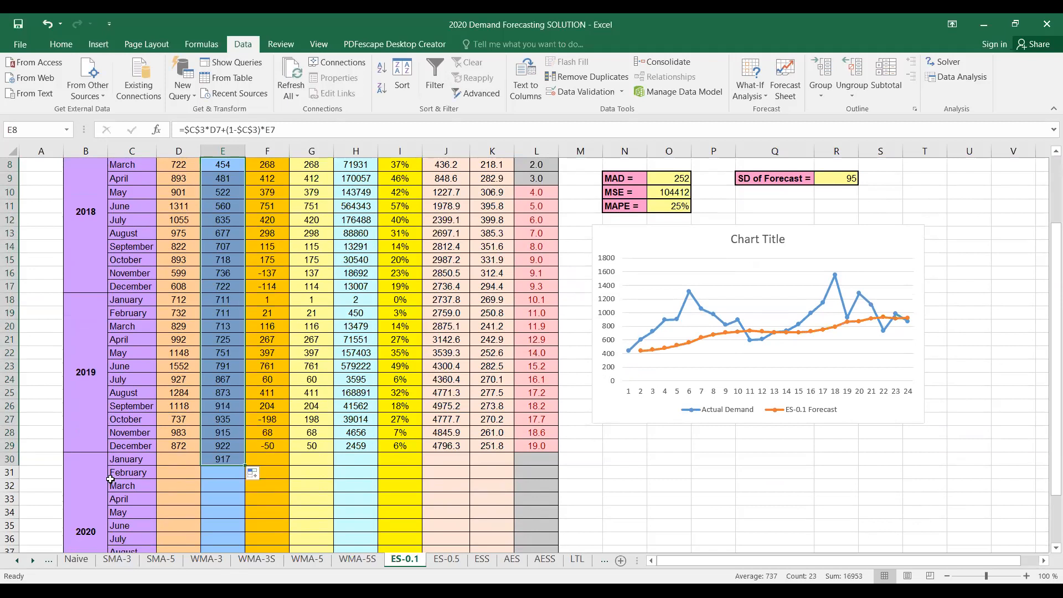
pyautogui.scroll(1, 110, 479)
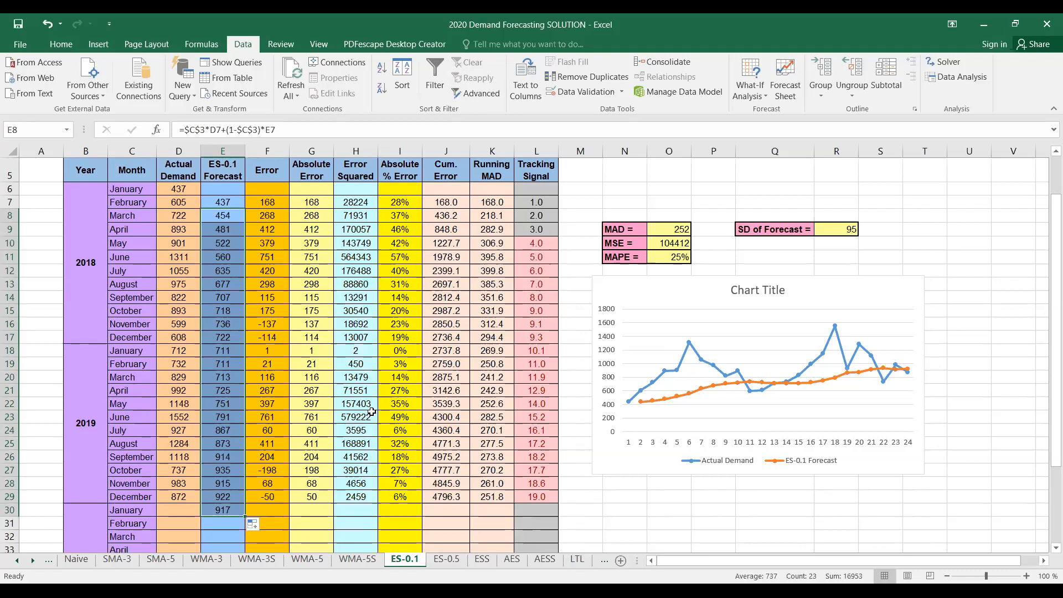
pyautogui.click(230, 212)
pyautogui.click(459, 562)
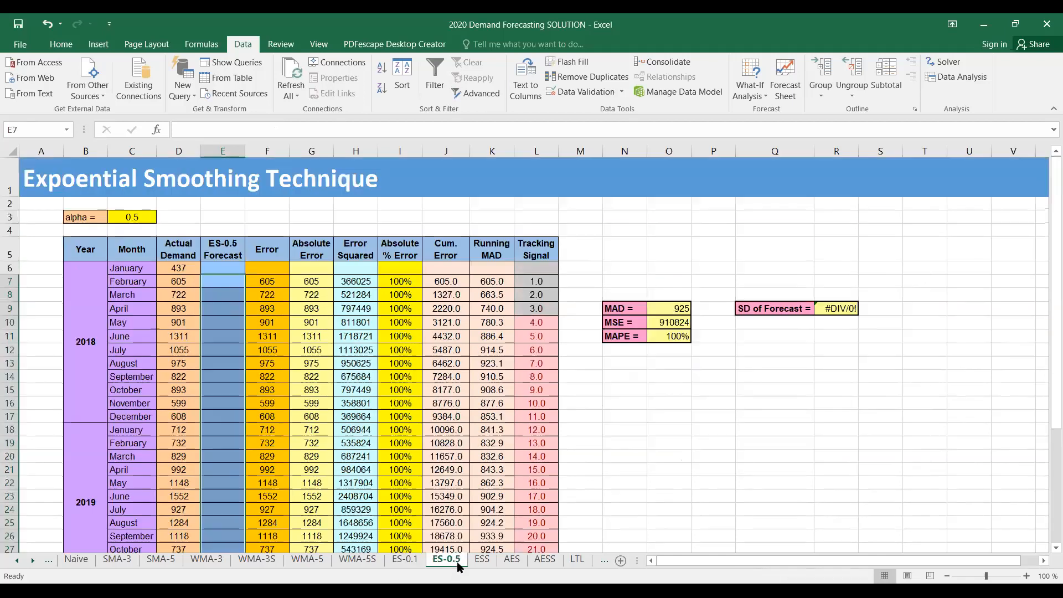
# On ES-0.5, set February's forecast in E7 to =D6, giving 437
pyautogui.click(220, 280)
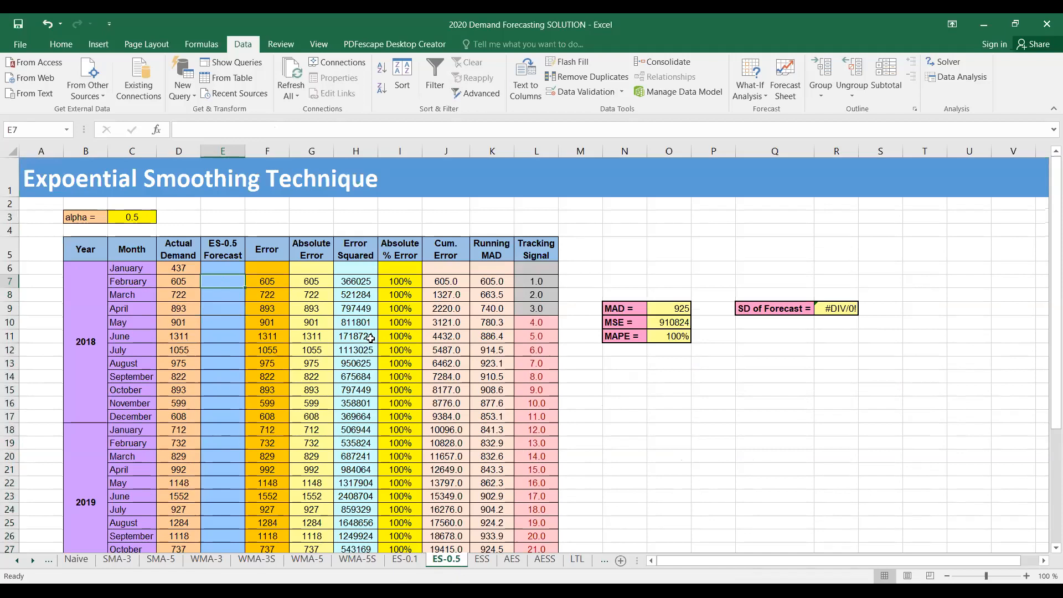
pyautogui.write('=')
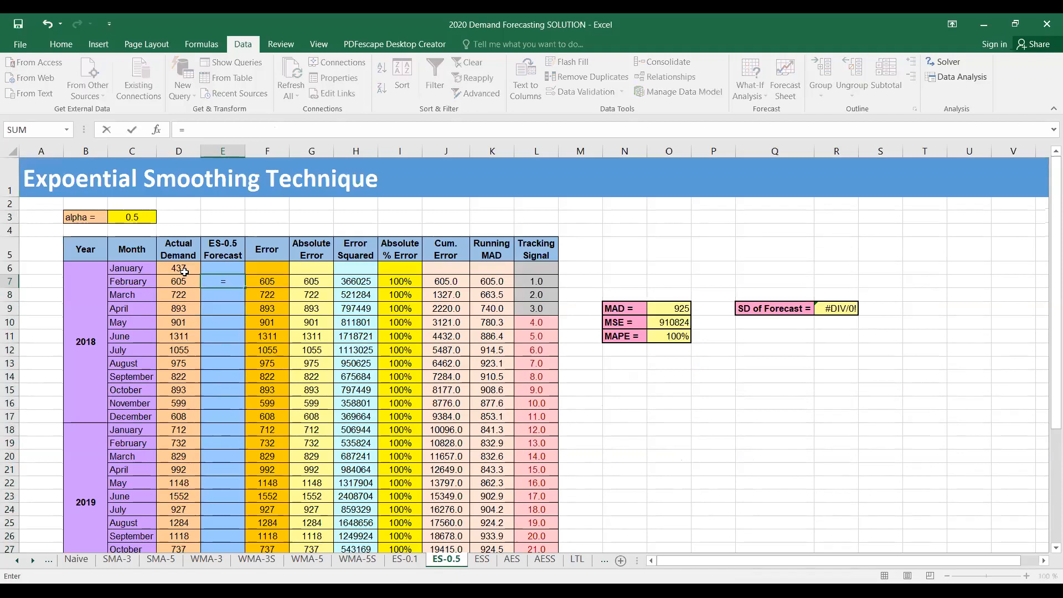
pyautogui.click(185, 270)
pyautogui.press('Return')
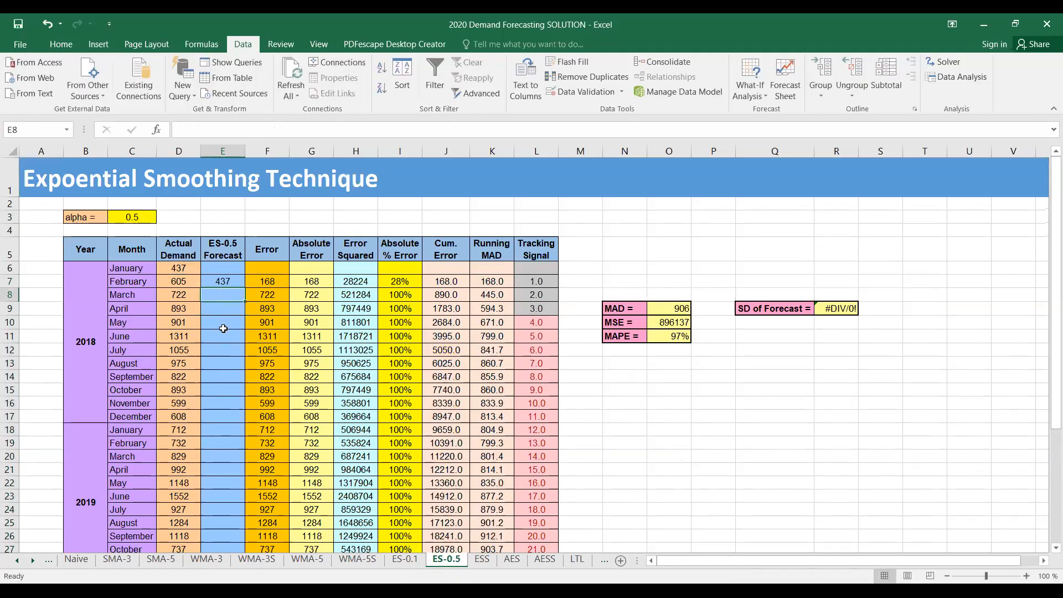
# Copy E8's smoothing formula from ES-0.1 and paste it as a formula into ES-0.5 E8 (March 521)
pyautogui.click(405, 559)
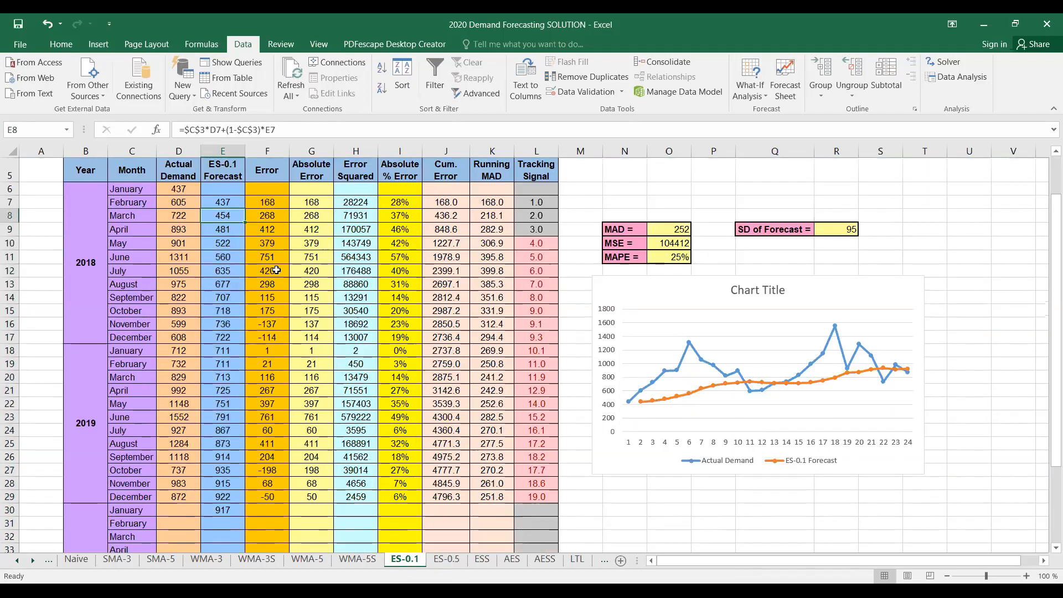
pyautogui.hotkey('ctrl', 'c')
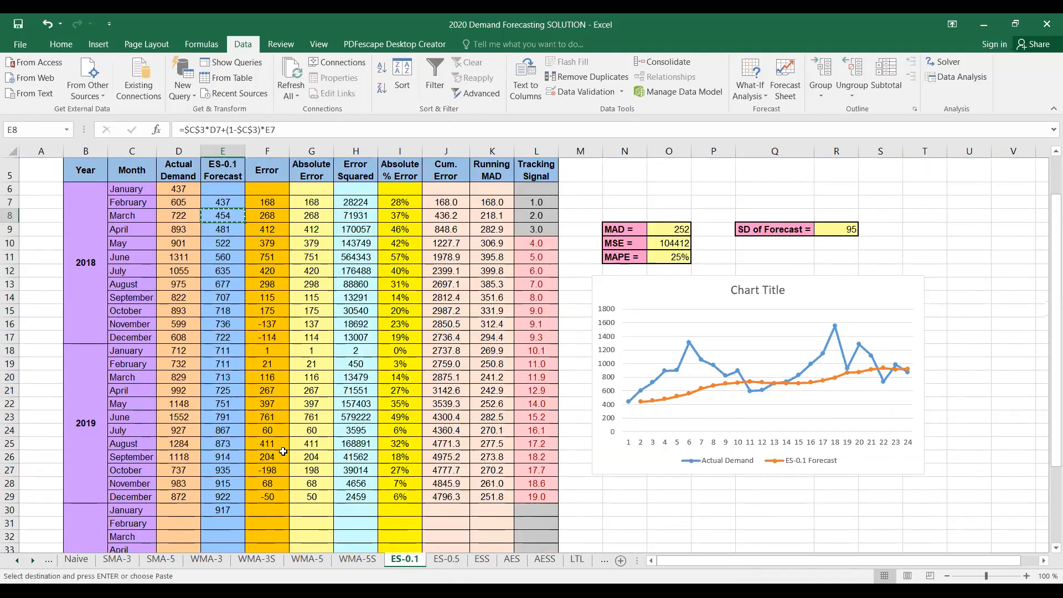
pyautogui.click(446, 559)
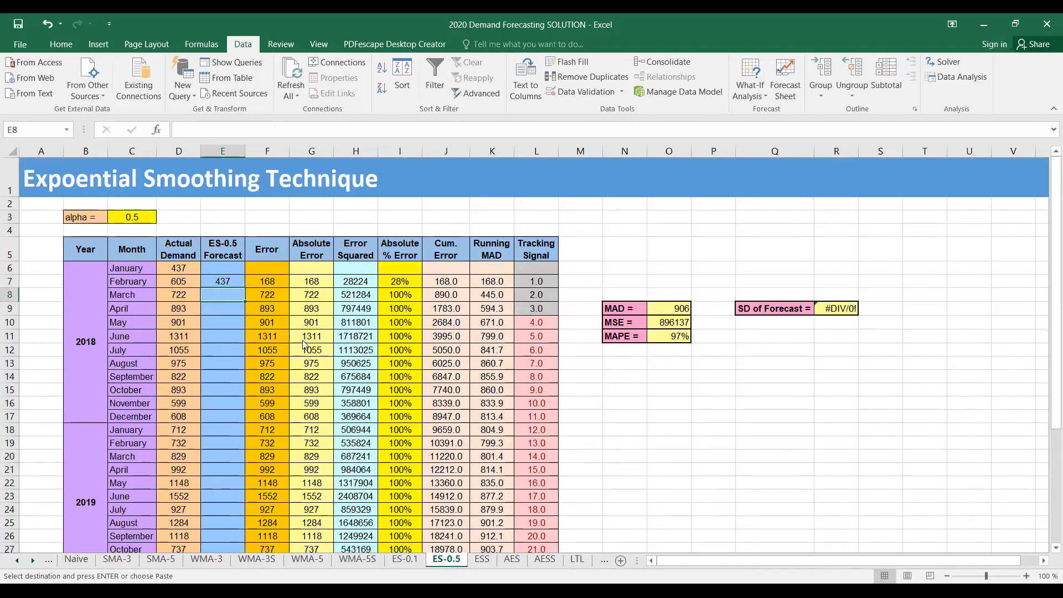
pyautogui.rightClick(223, 295)
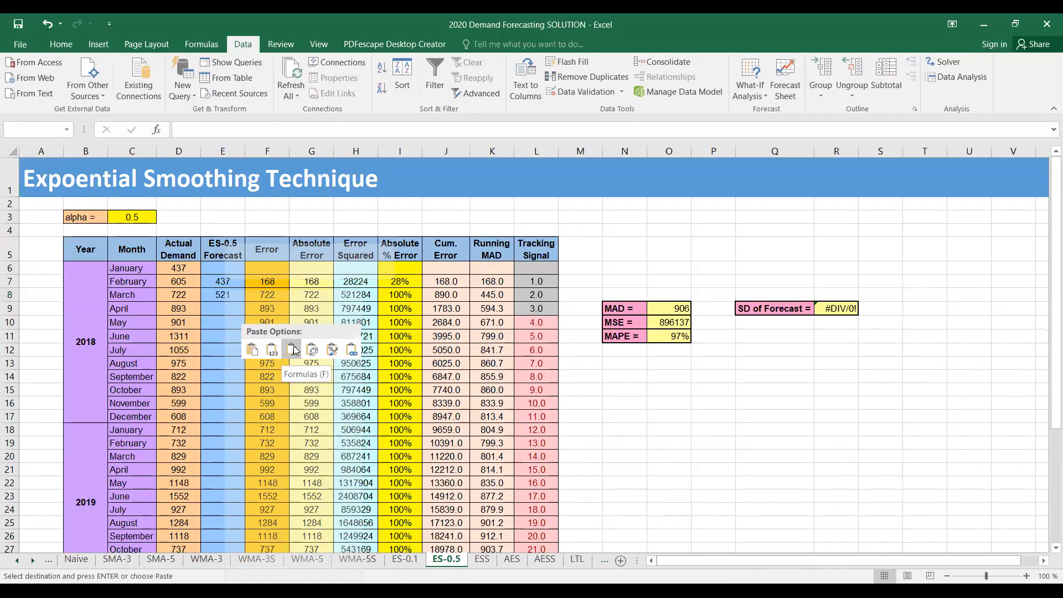
pyautogui.click(294, 349)
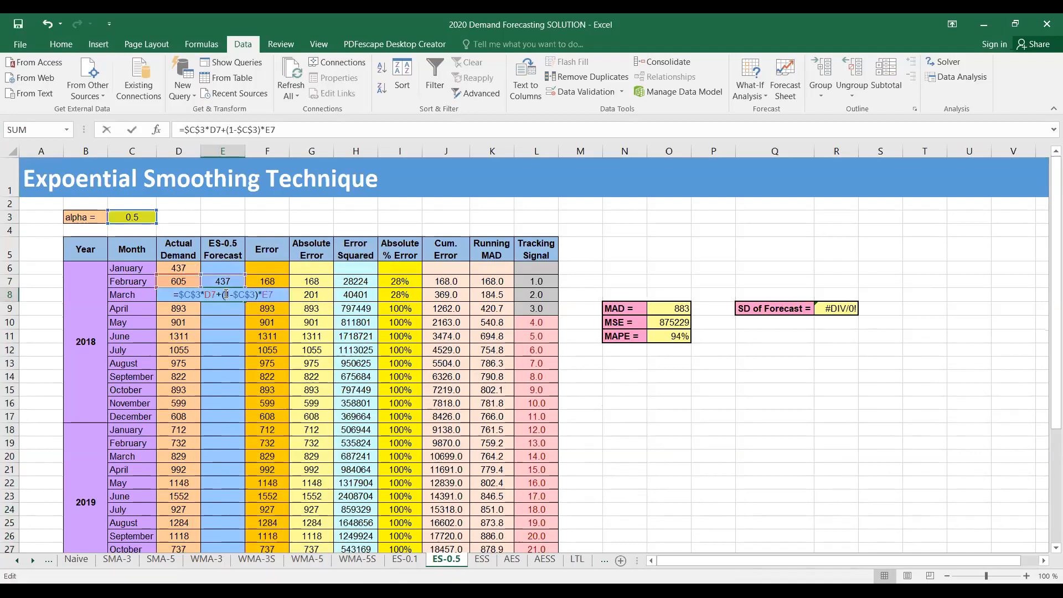
pyautogui.doubleClick(223, 295)
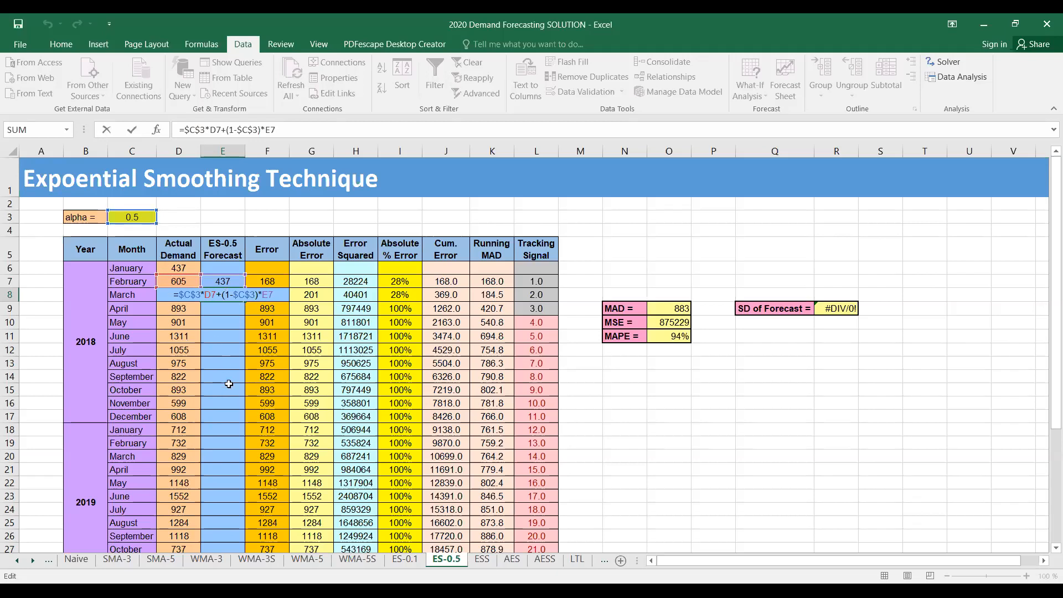
pyautogui.press('Return')
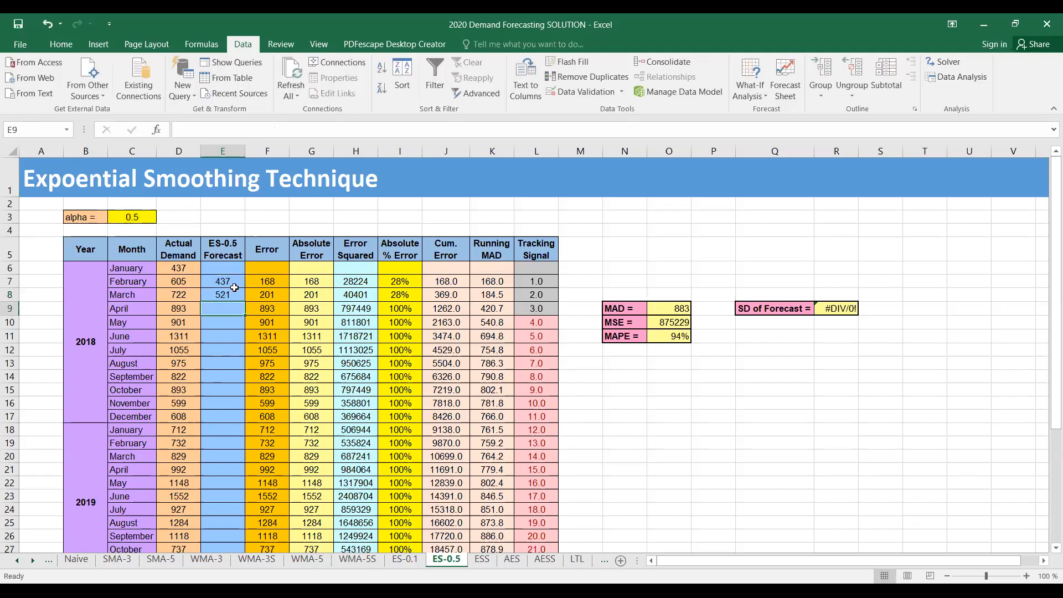
pyautogui.click(226, 295)
# Fill the ES-0.5 formula down to E30 (918), review MAD 192 and MAPE 21%, then return to the slideshow
pyautogui.moveTo(245, 301); pyautogui.dragTo(235, 486)
pyautogui.scroll(2, 215, 387)
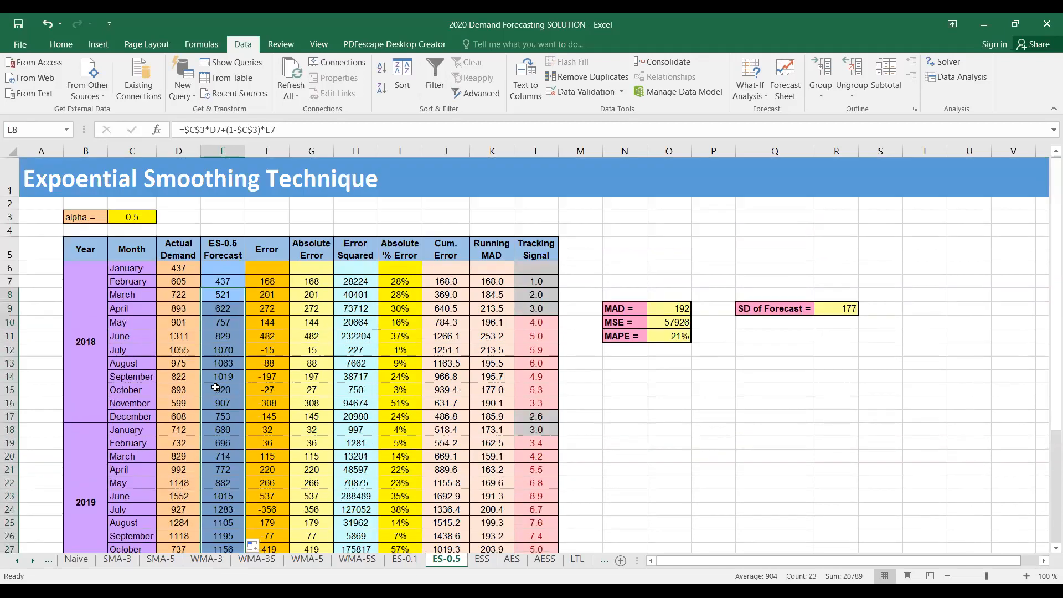
pyautogui.scroll(-3, 216, 385)
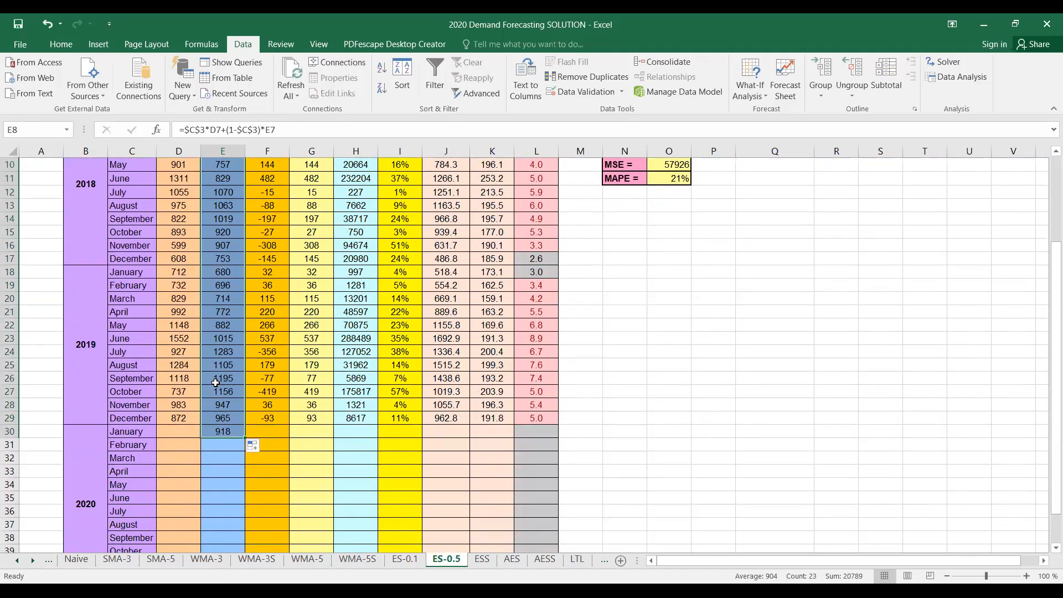
pyautogui.scroll(3, 215, 383)
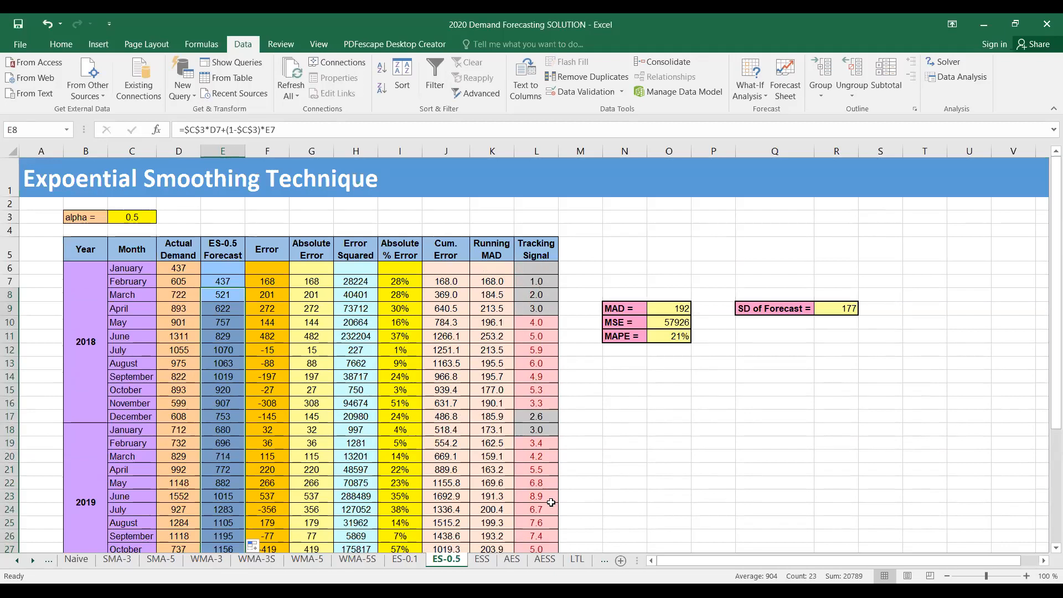
pyautogui.scroll(-2, 548, 402)
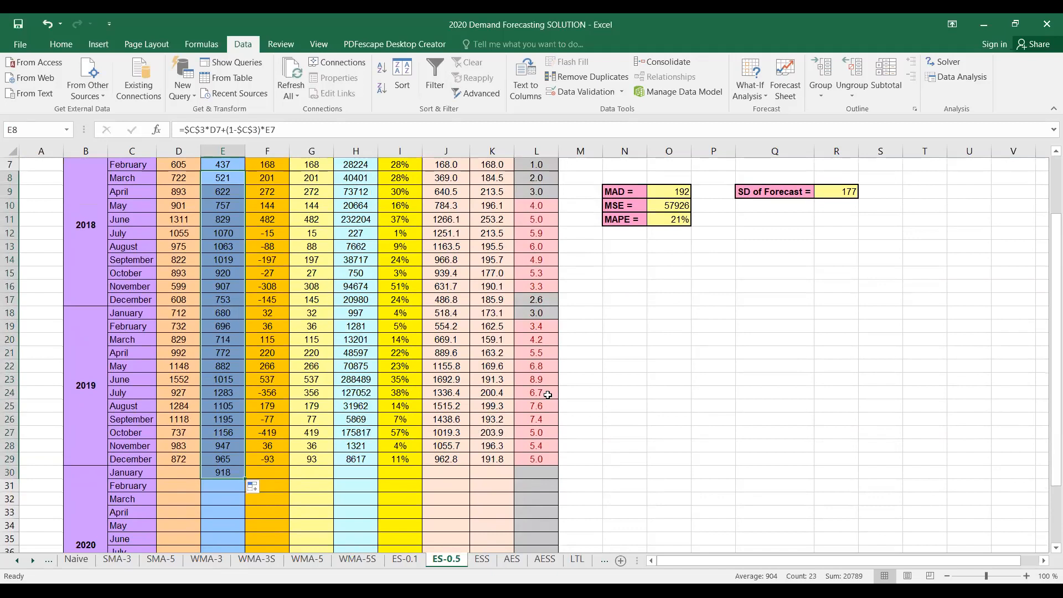
pyautogui.scroll(2, 547, 394)
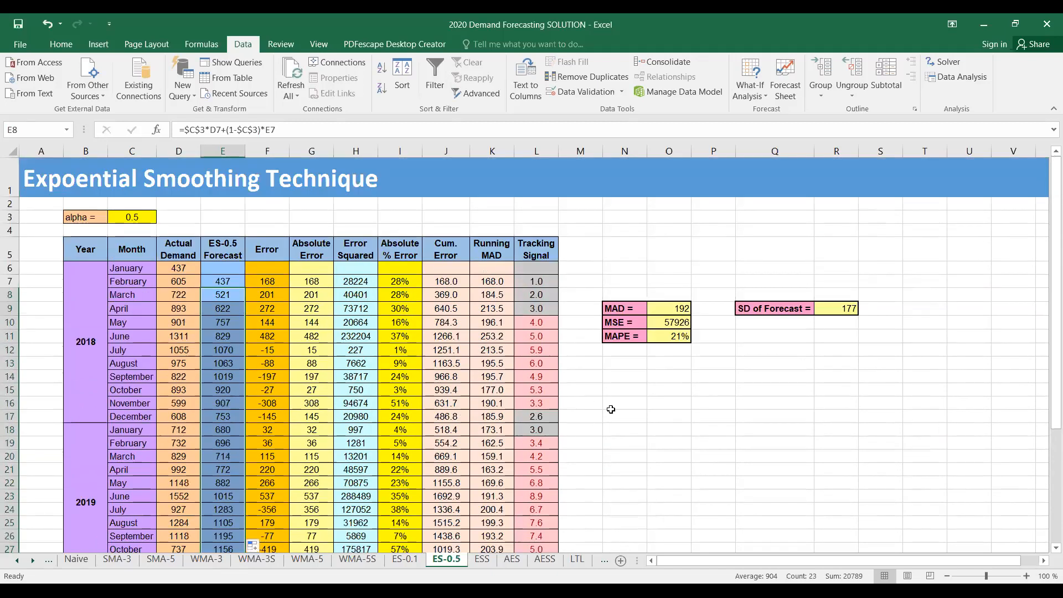
pyautogui.scroll(-1, 611, 409)
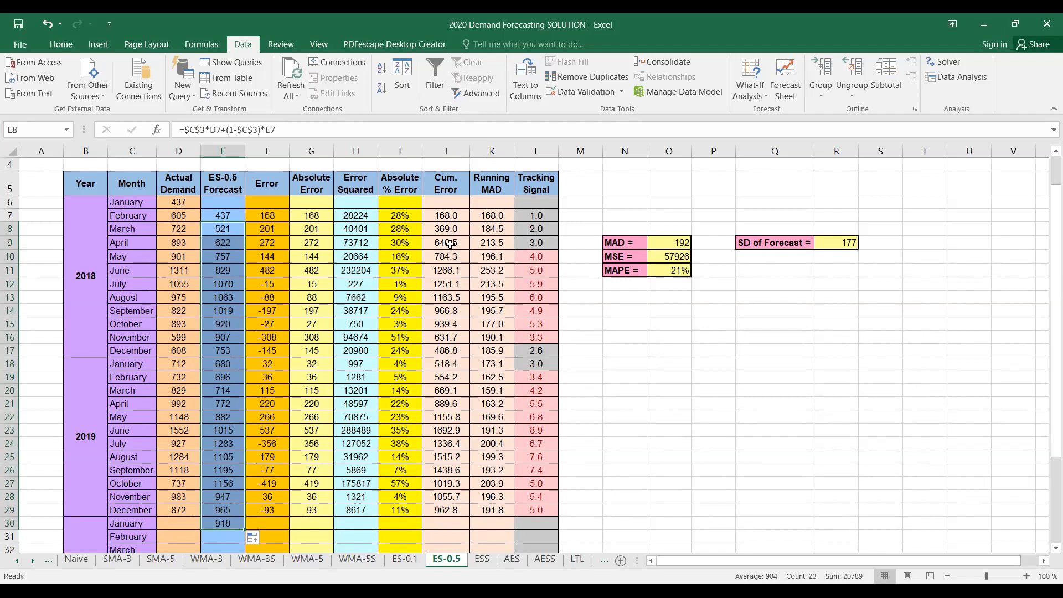
pyautogui.scroll(1, 449, 247)
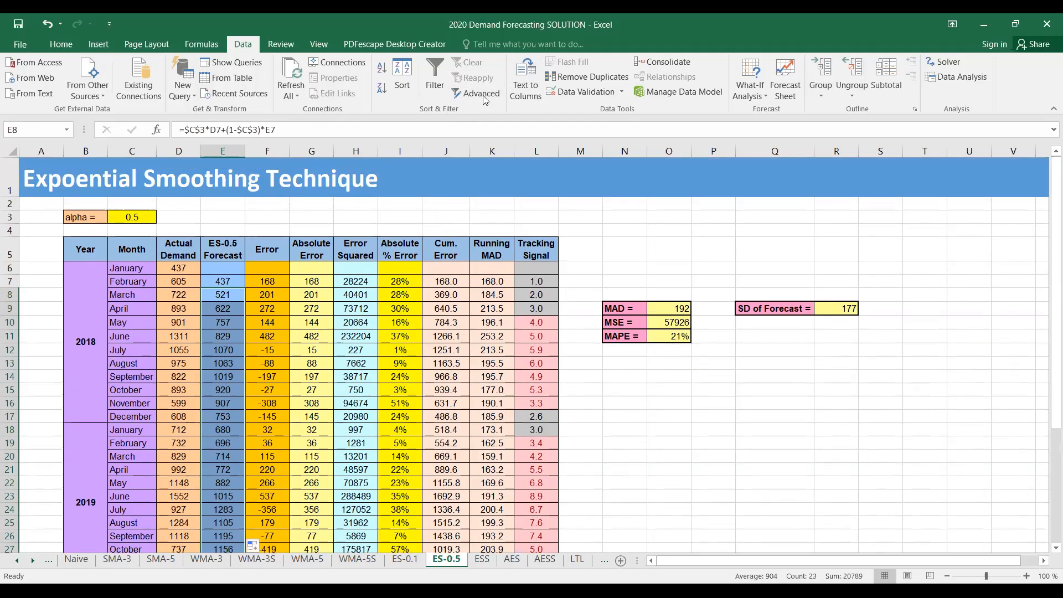
pyautogui.hotkey('alt', 'Tab')
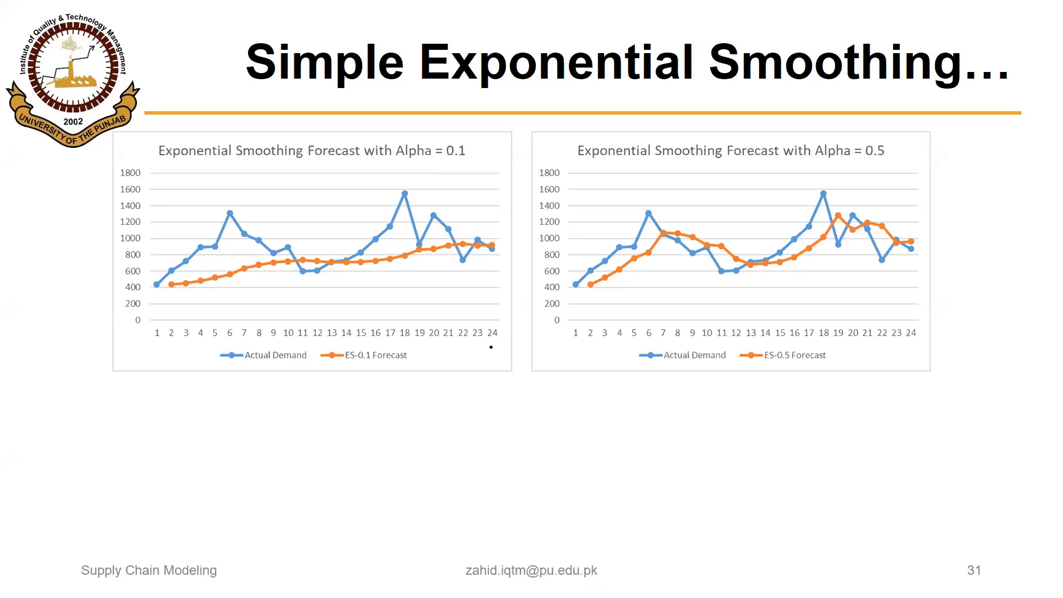
# Ink-circle the ES-0.1 Forecast legend and mark the demand rises near points 4–6 and 16–18
pyautogui.moveTo(359, 344)
pyautogui.mouseDown()
pyautogui.moveTo(338, 363)
pyautogui.moveTo(382, 347)
pyautogui.moveTo(354, 344)
pyautogui.mouseUp()
pyautogui.moveTo(198, 219); pyautogui.dragTo(222, 205)
pyautogui.moveTo(365, 213); pyautogui.dragTo(396, 198)
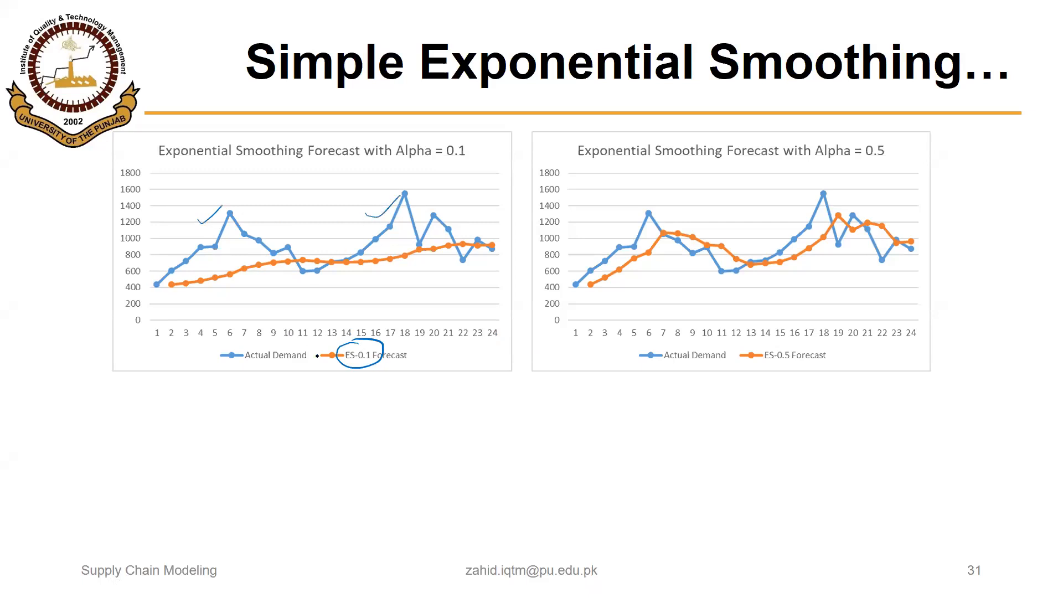